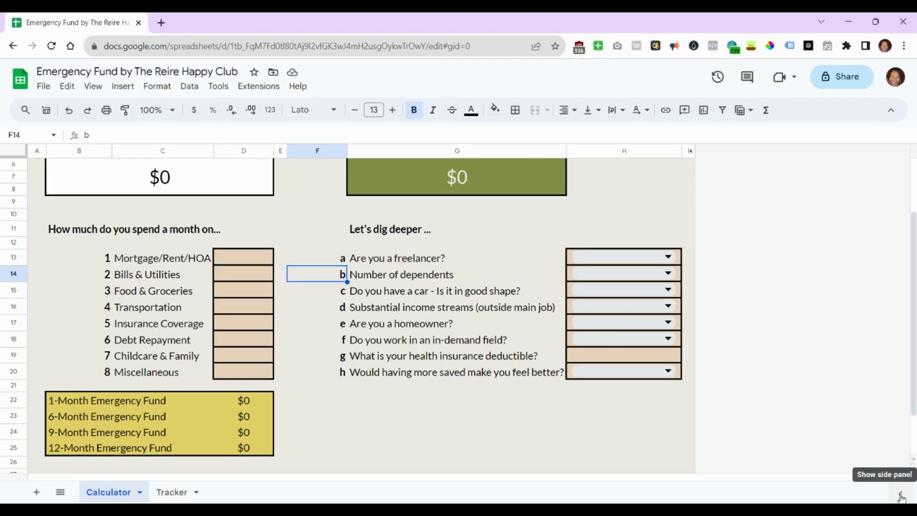
Enter $1,200 mortgage, $500 bills and $500 food amounts starting in D13.
scroll(519, 407, "up", 2)
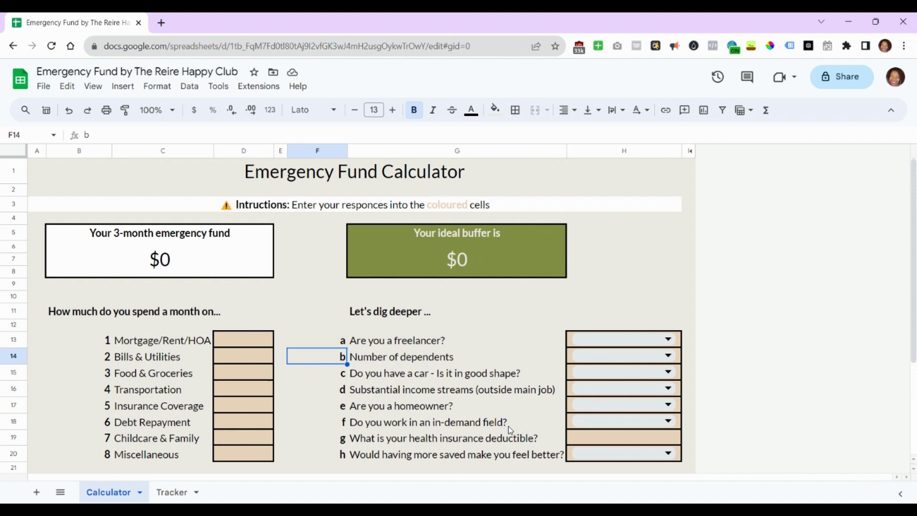
left_click(62, 316)
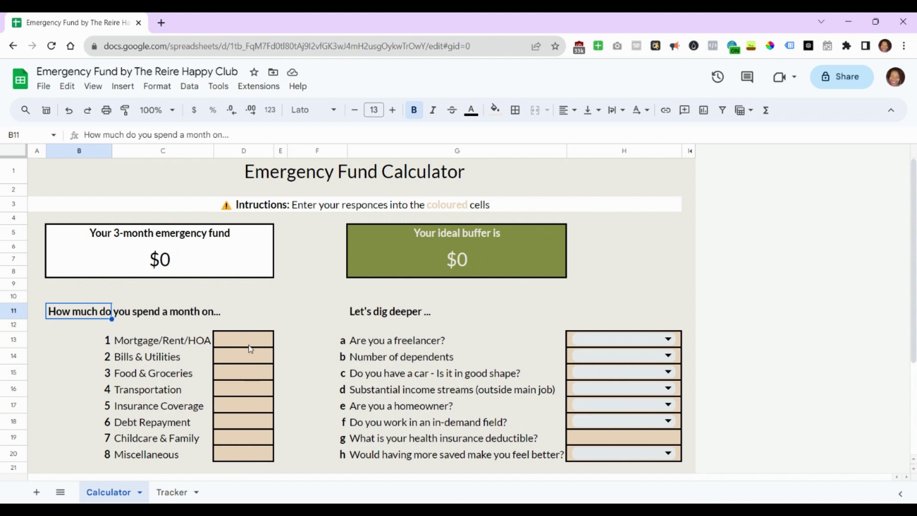
left_click(248, 342)
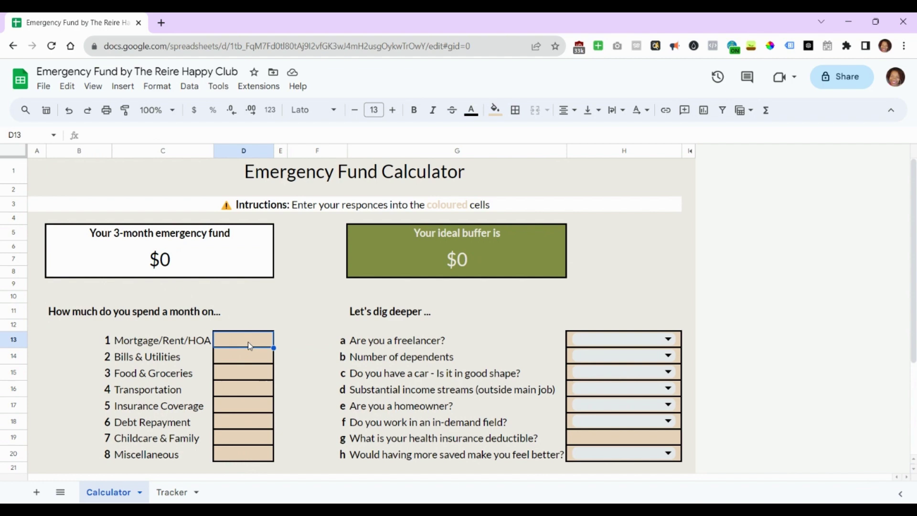
type("1200")
key("Return")
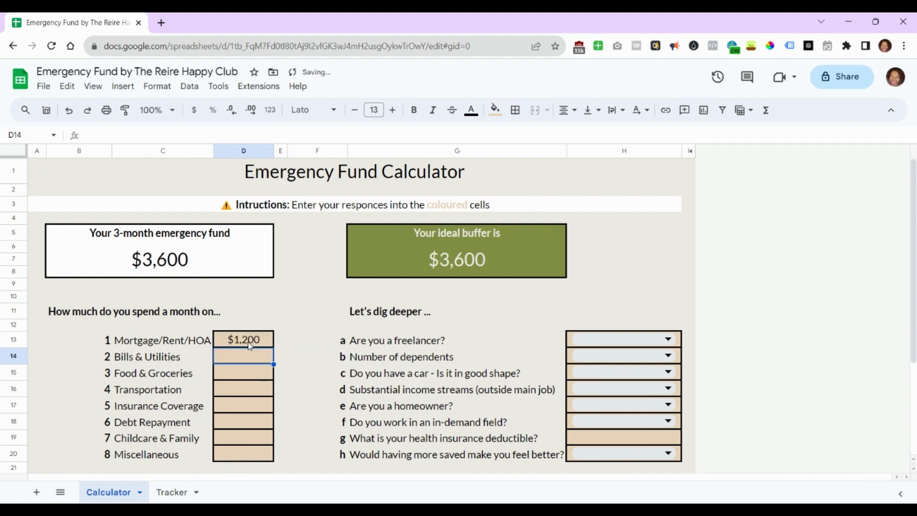
type("1")
type("500")
key("Return")
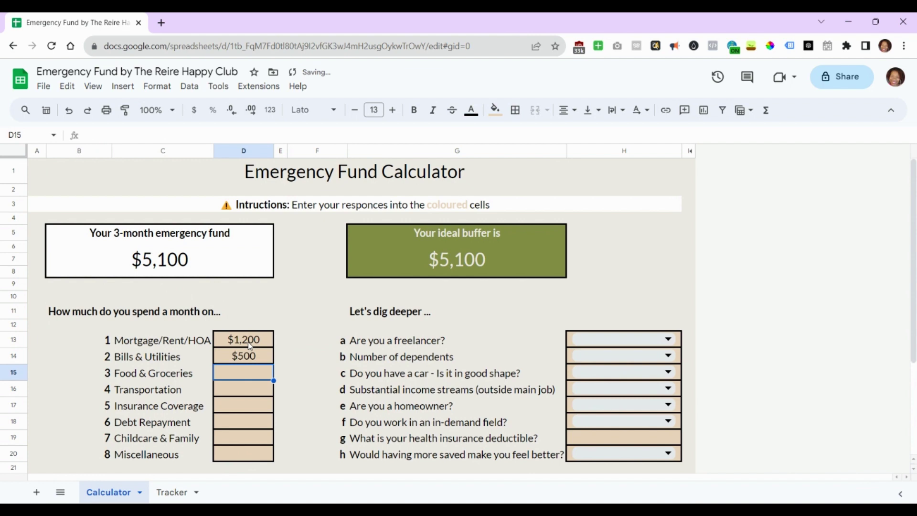
type("500")
key("Return")
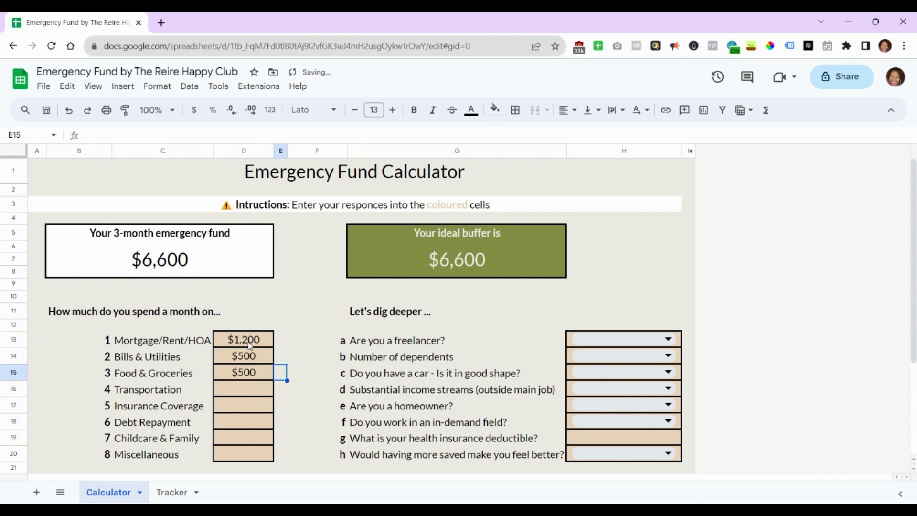
Enter transportation 300, insurance 200, debt repayment 500, childcare 100 and miscellaneous 100.
key("Up")
key("Down")
type("300")
key("Return")
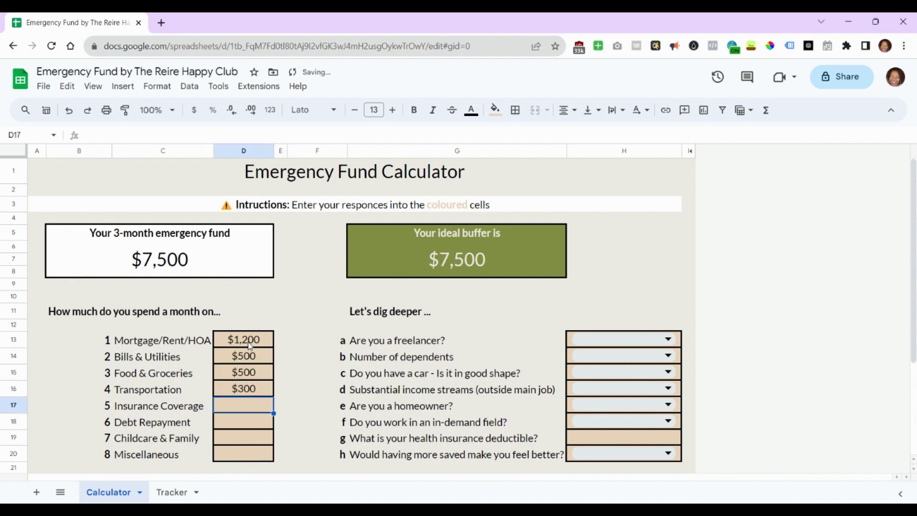
type("200")
key("Return")
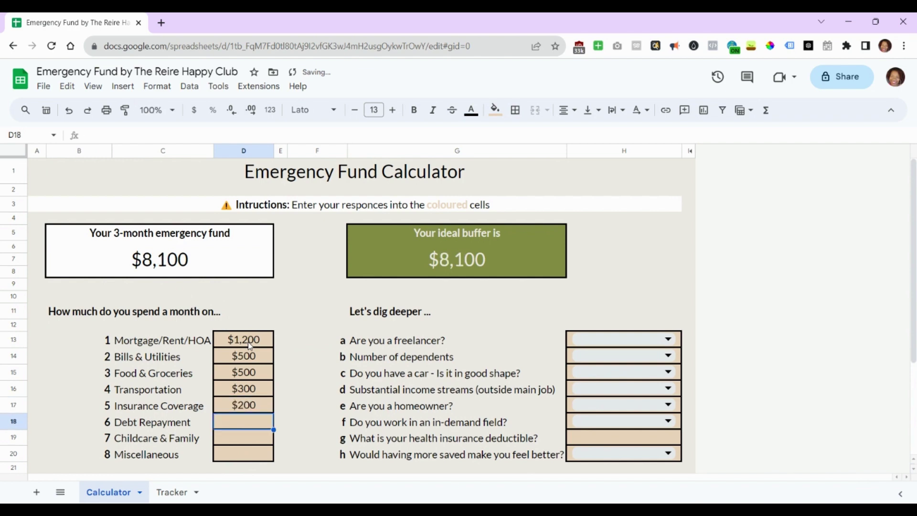
type("500")
key("Return")
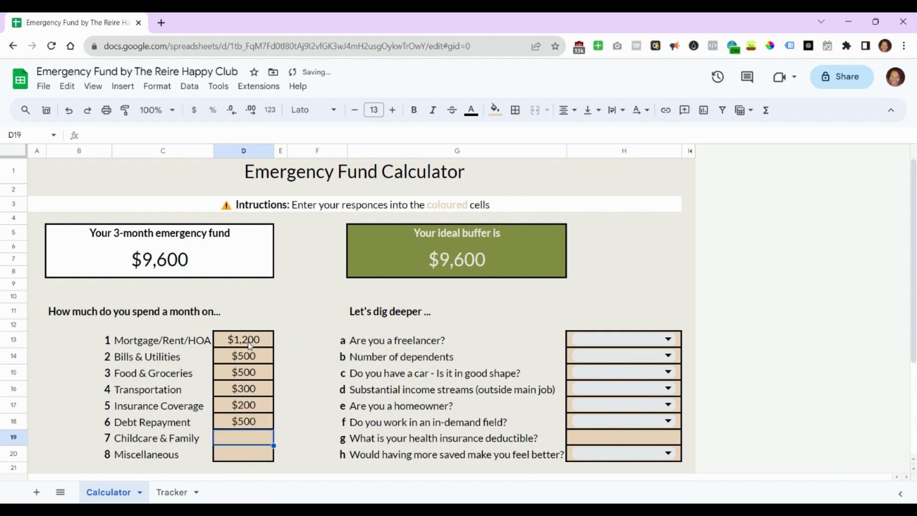
type("100")
key("Return")
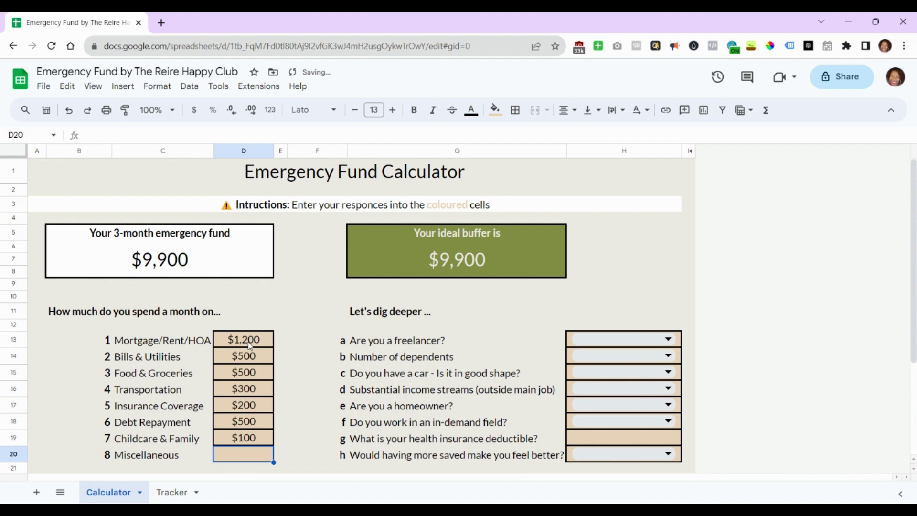
type("100")
key("Return")
Select D13:D20 to check that the monthly expenses sum to $3,400.
scroll(248, 341, "up", 1)
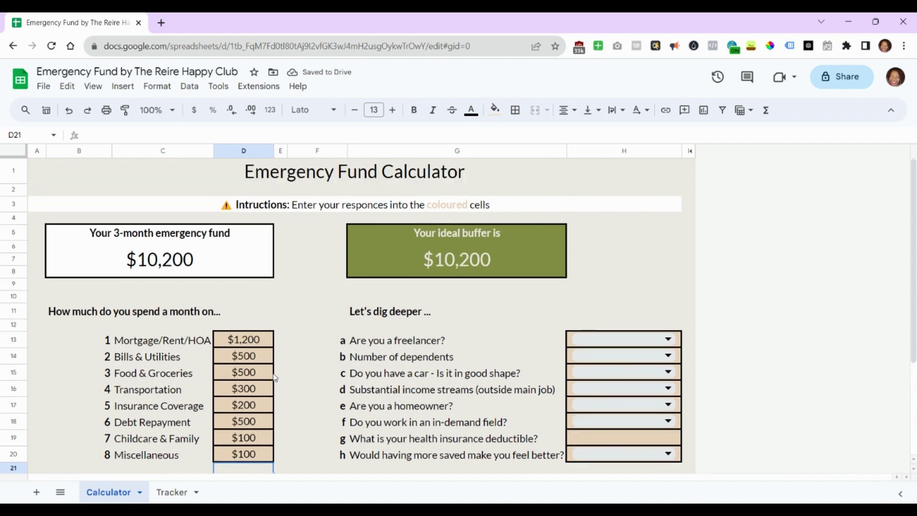
scroll(274, 377, "down", 1)
scroll(274, 376, "up", 1)
scroll(204, 268, "down", 2)
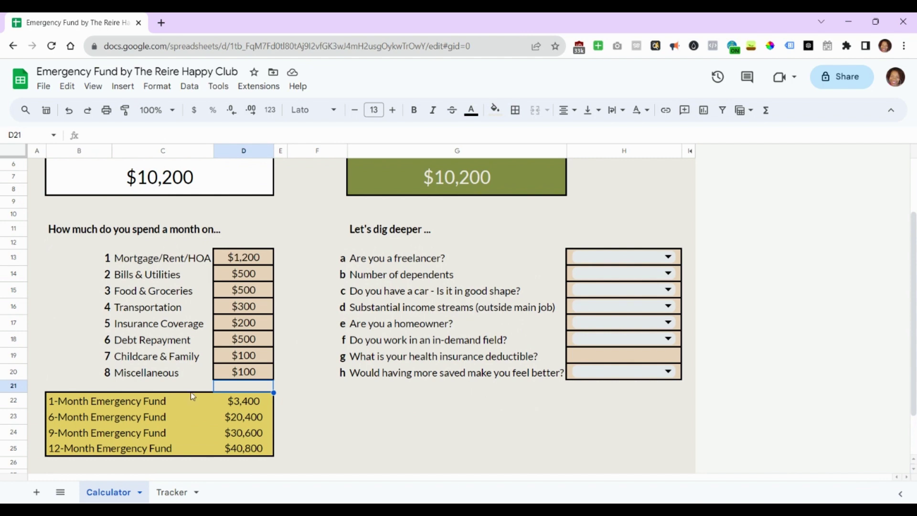
left_click_drag(262, 258, 241, 377)
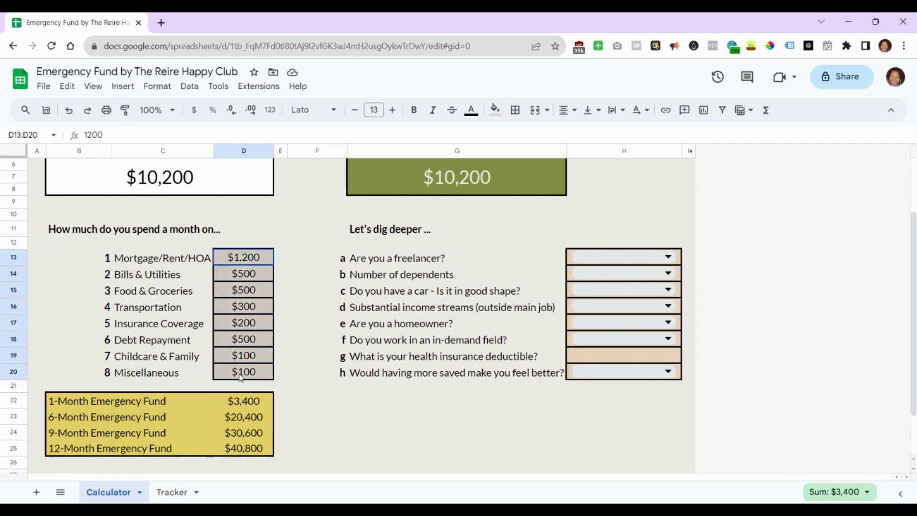
scroll(284, 365, "up", 2)
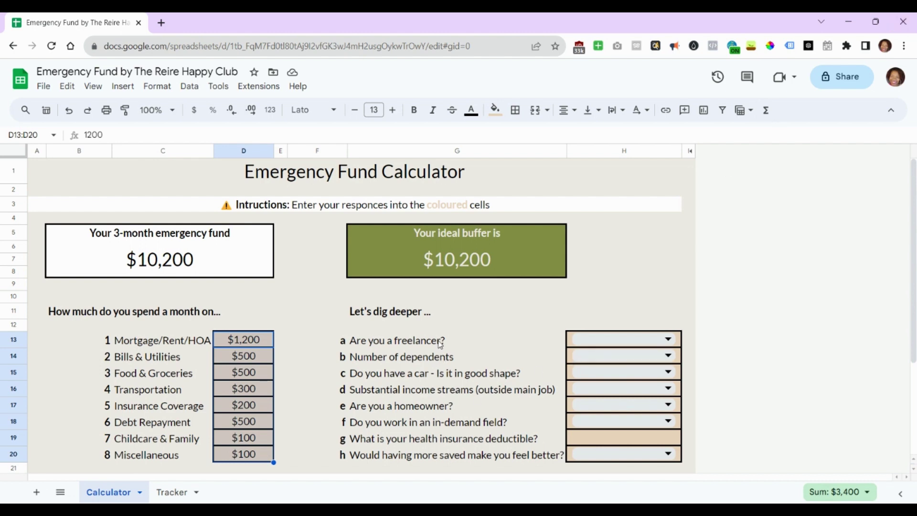
Answer freelancer Yes, 1 dependent, car not in good shape, and 2 income streams.
left_click(448, 356)
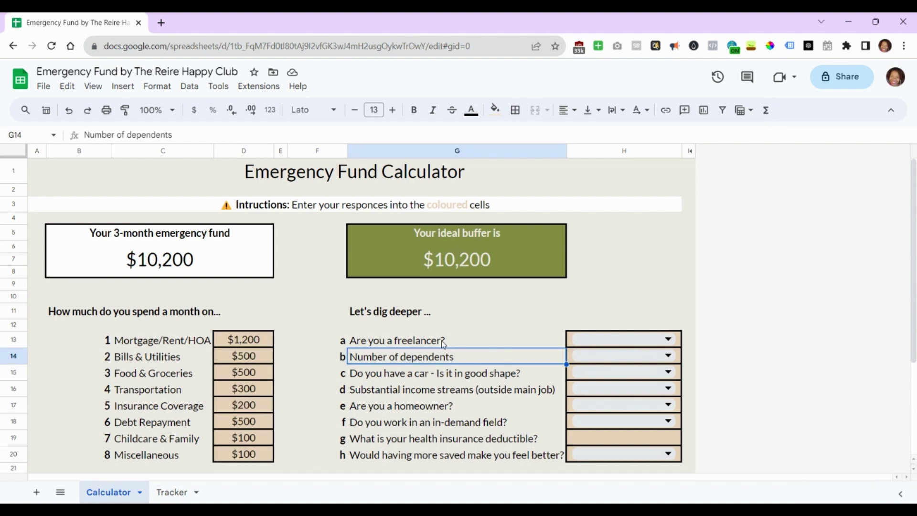
left_click(614, 341)
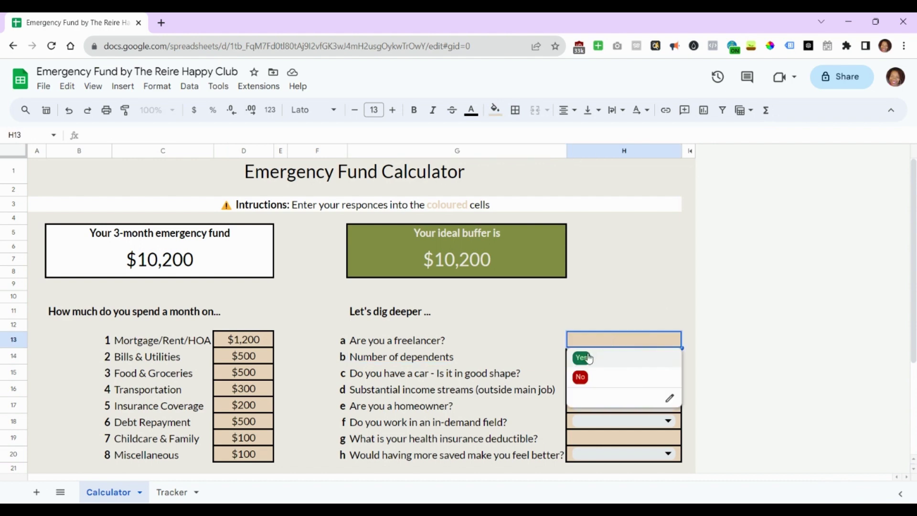
left_click(582, 357)
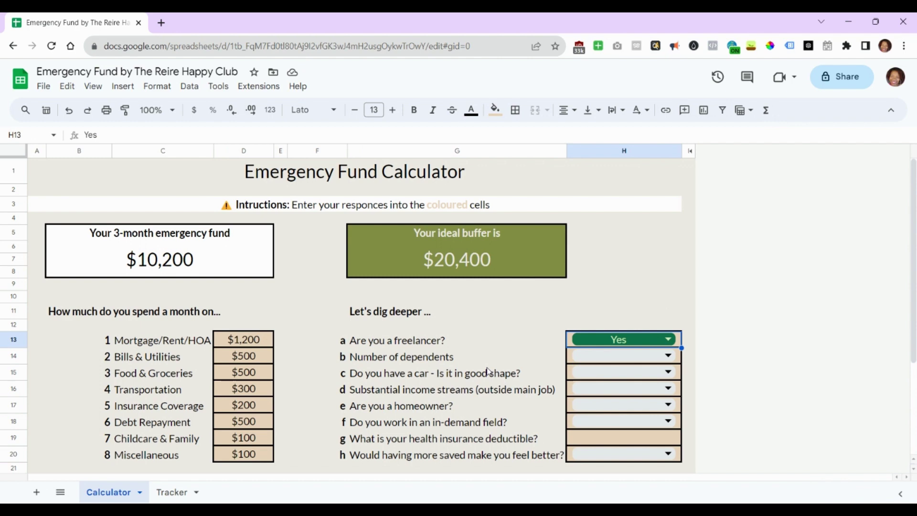
left_click(583, 357)
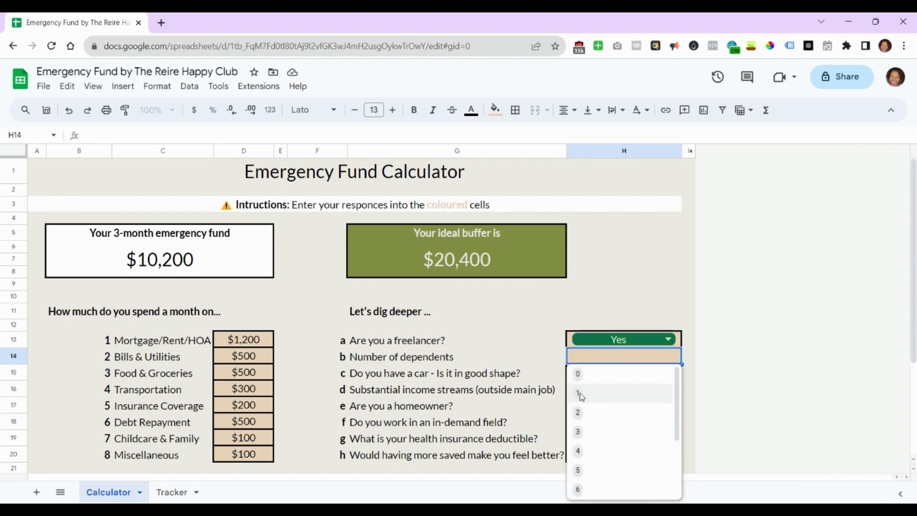
left_click(579, 393)
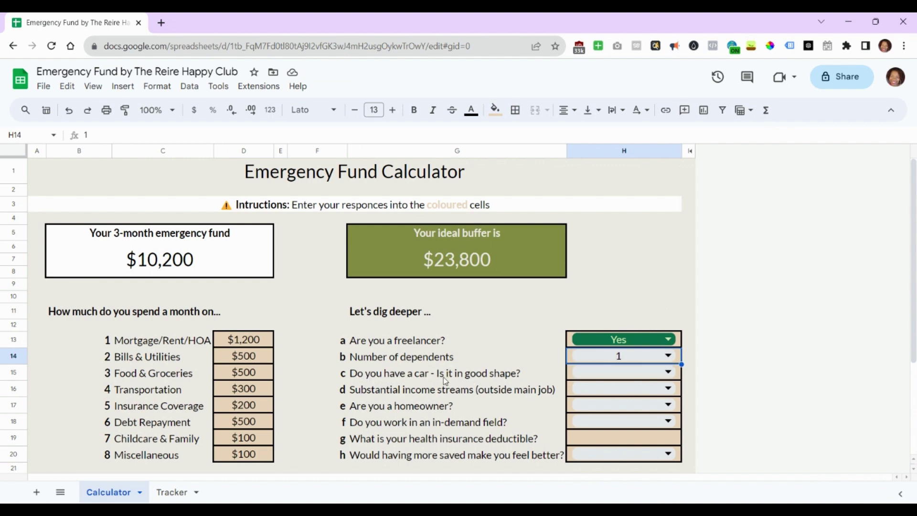
left_click(619, 373)
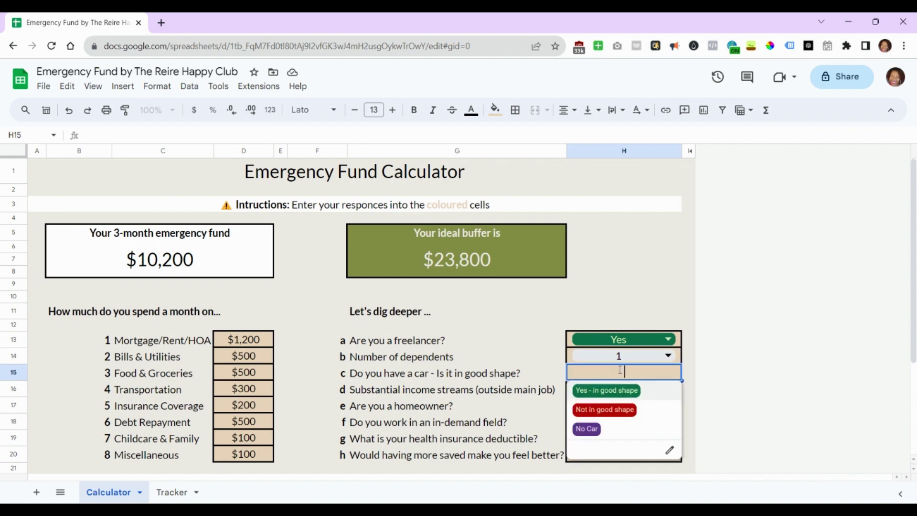
left_click(612, 408)
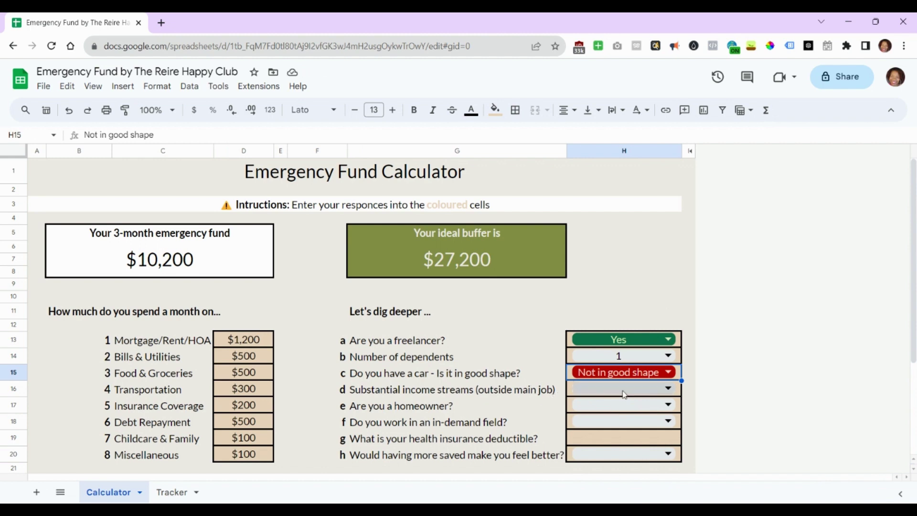
left_click(625, 393)
left_click(581, 425)
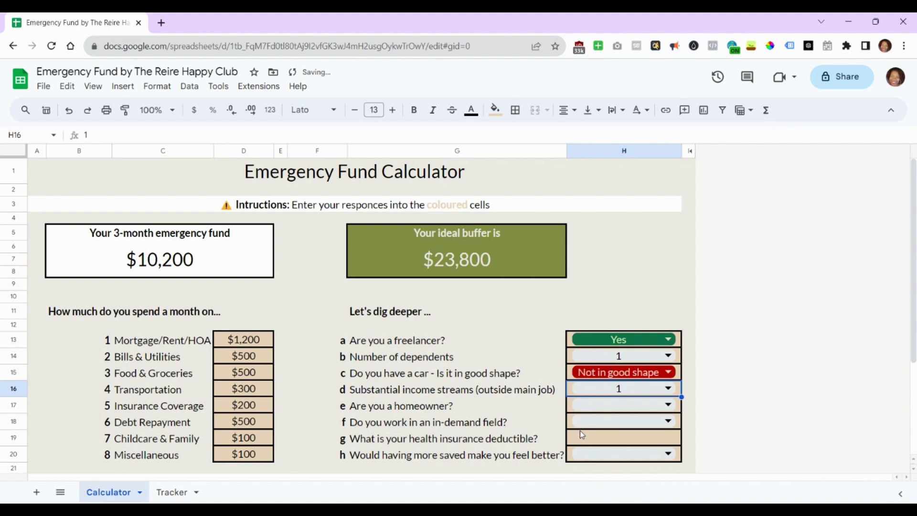
left_click(621, 389)
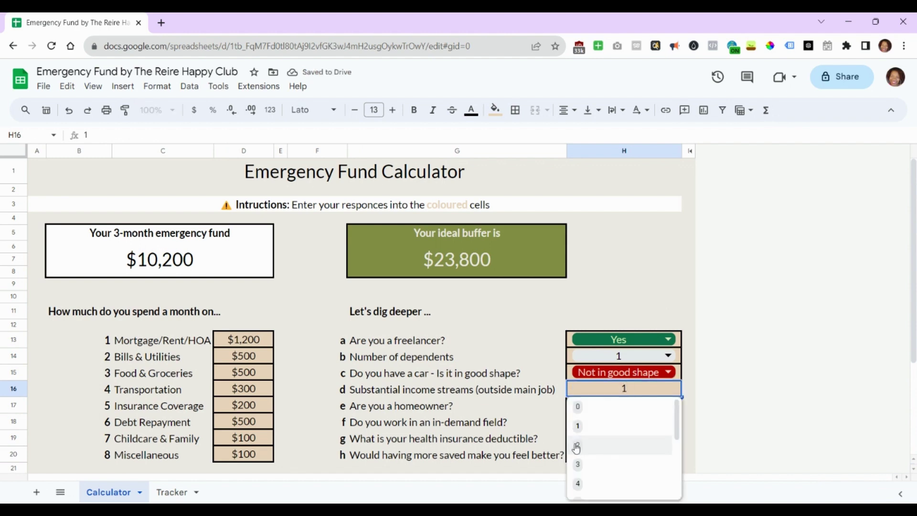
left_click(577, 447)
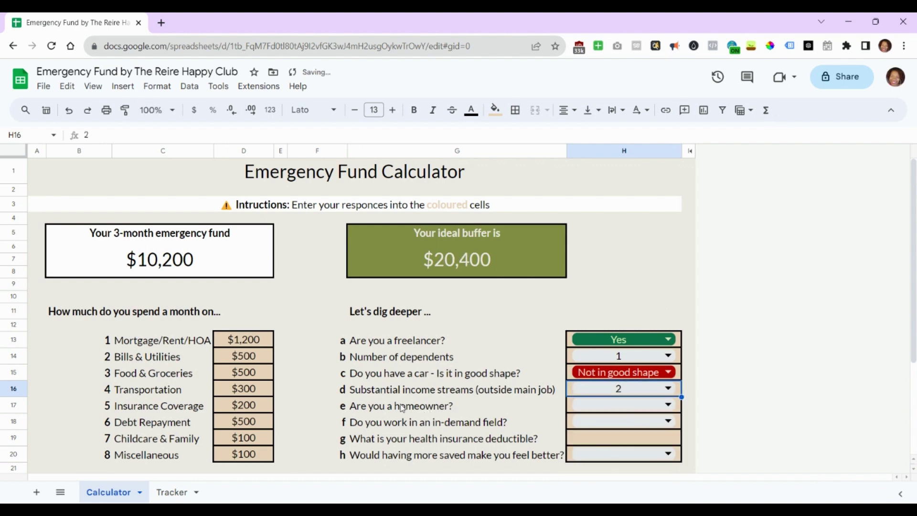
Answer Yes to homeowner and No to working in an in-demand field.
left_click(604, 405)
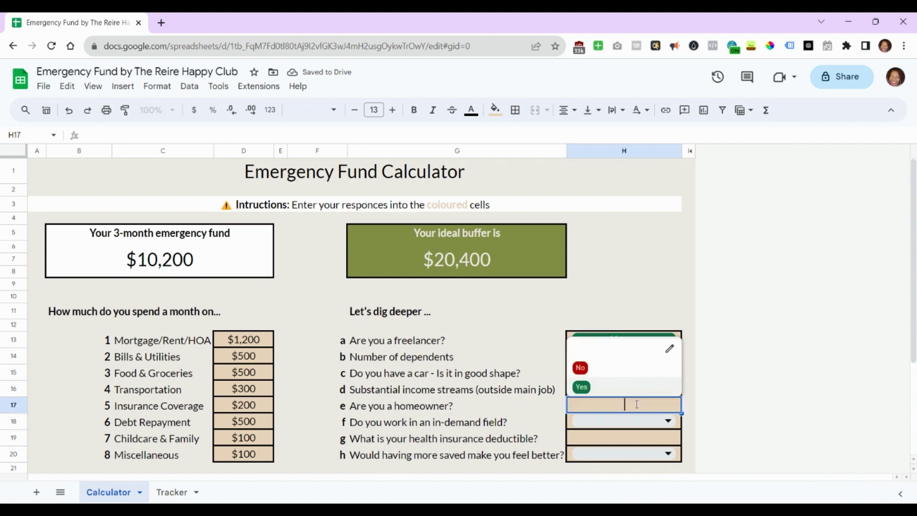
left_click(586, 386)
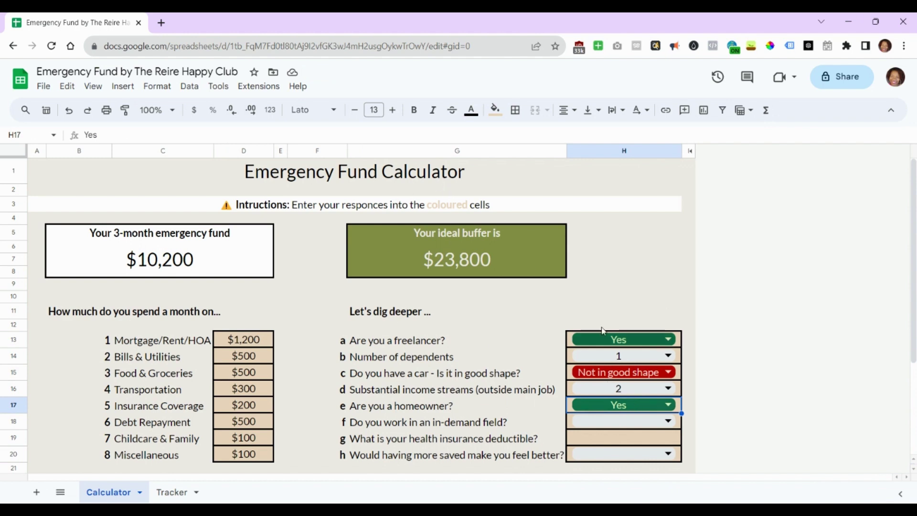
left_click(608, 424)
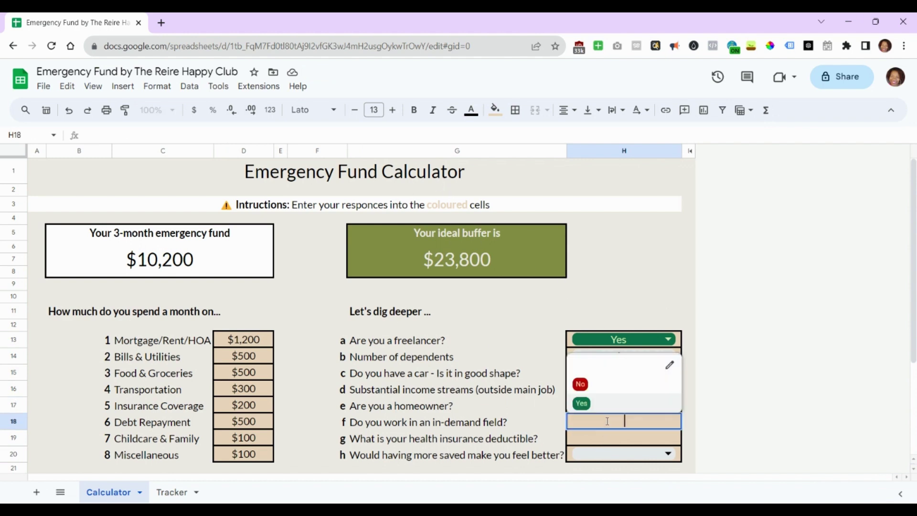
left_click(593, 407)
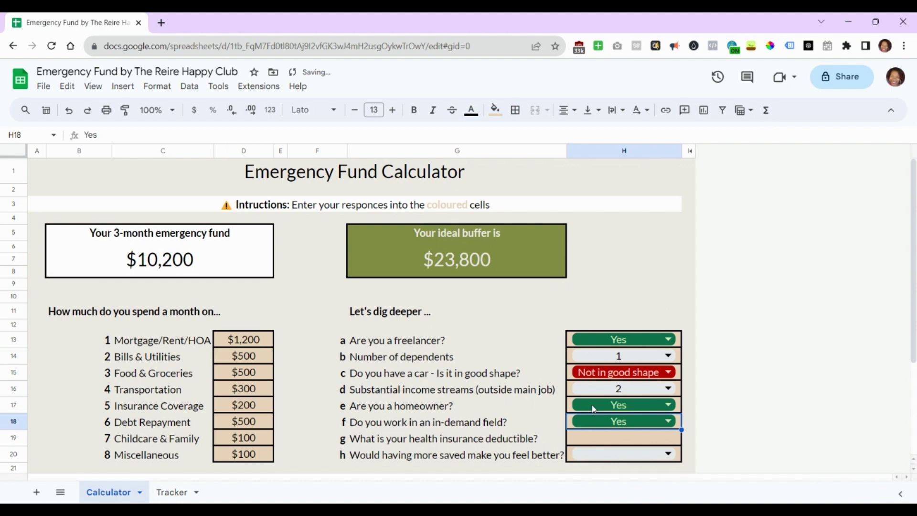
left_click(640, 427)
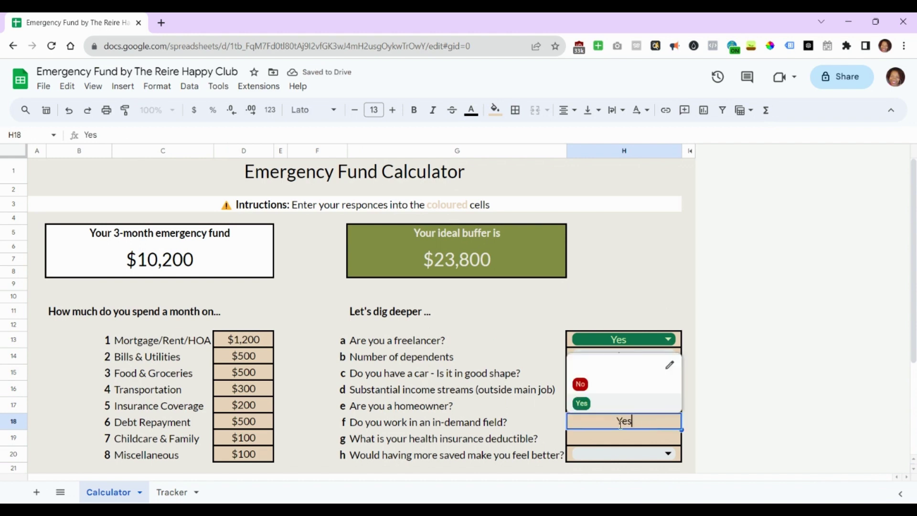
left_click(581, 385)
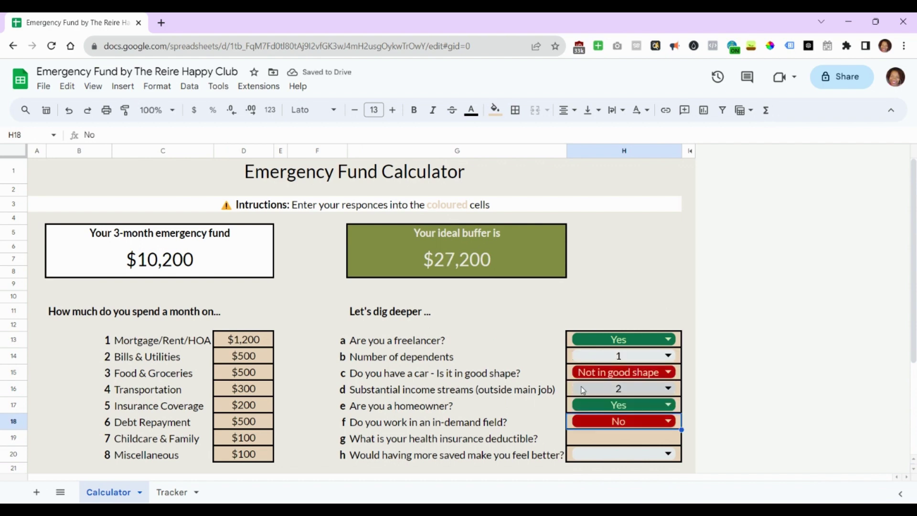
Enter a $500 health insurance deductible and answer Yes to feeling better with more saved.
left_click(591, 436)
type("500")
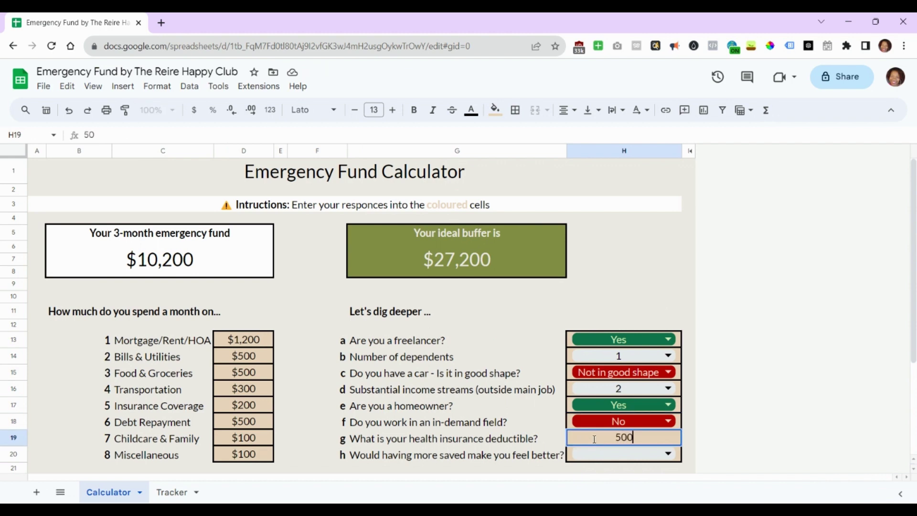
key("Return")
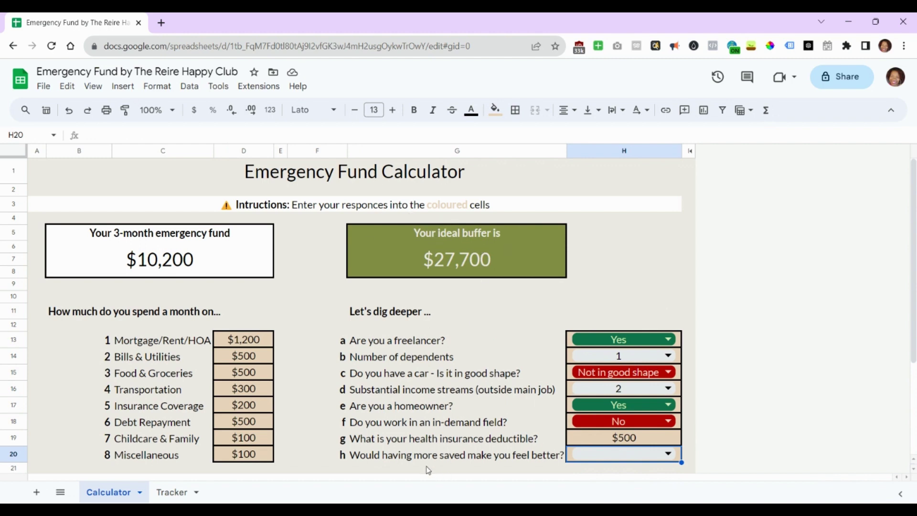
double_click(658, 455)
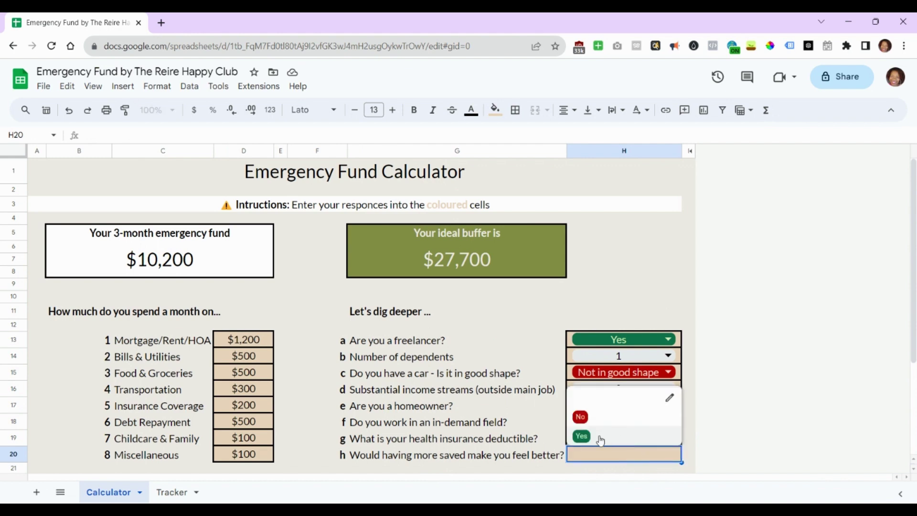
left_click(599, 436)
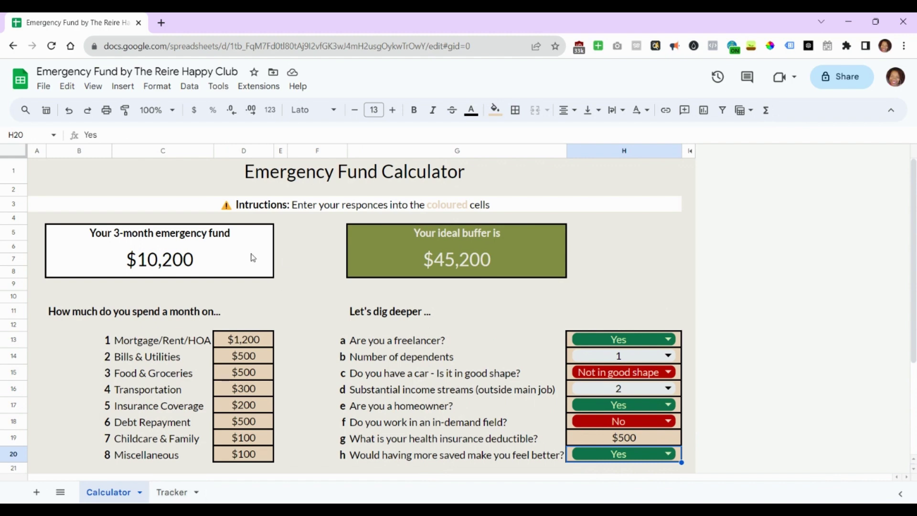
scroll(220, 386, "down", 1)
scroll(221, 380, "up", 1)
Open the Tracker sheet, check the Calculator's ideal buffer formula, then select Tracker cell A2.
left_click(178, 495)
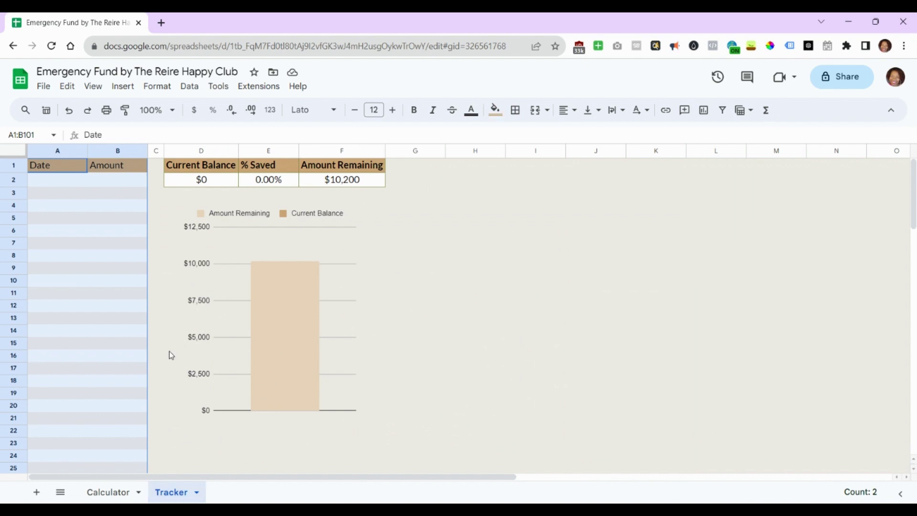
left_click(117, 255)
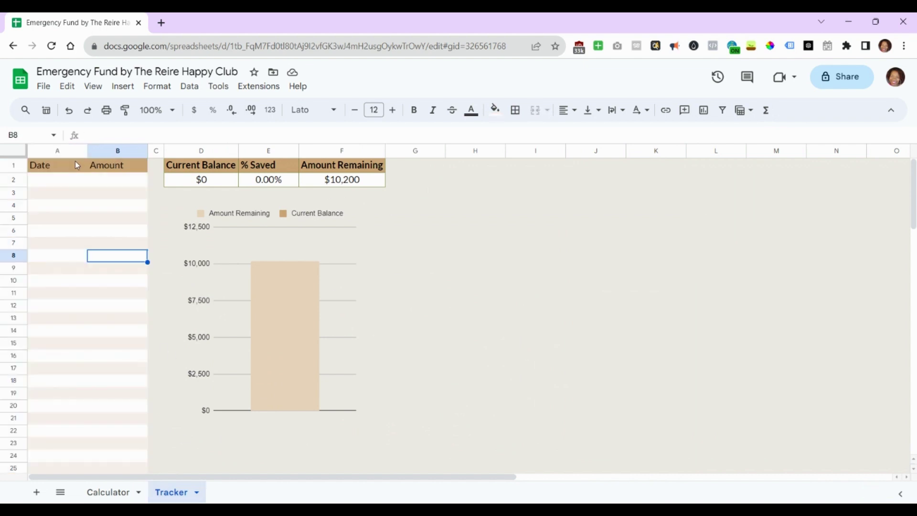
left_click(80, 180)
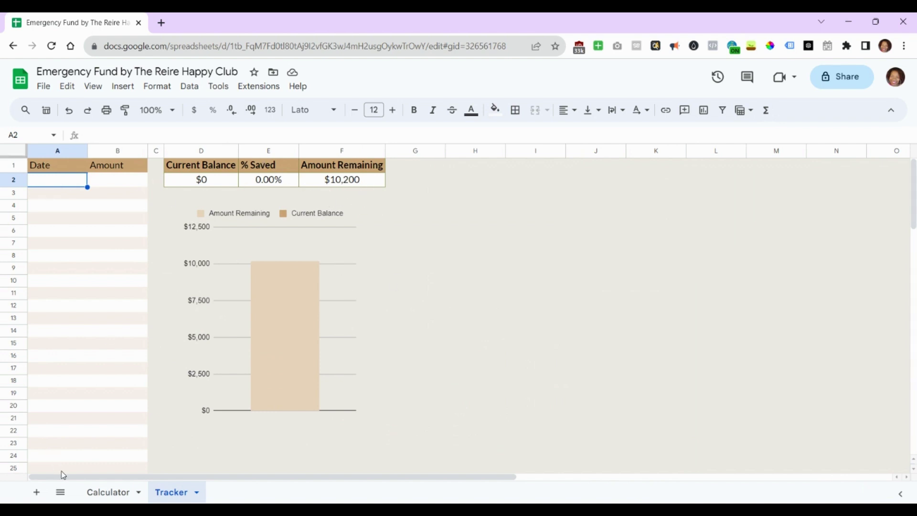
left_click(91, 492)
left_click(385, 260)
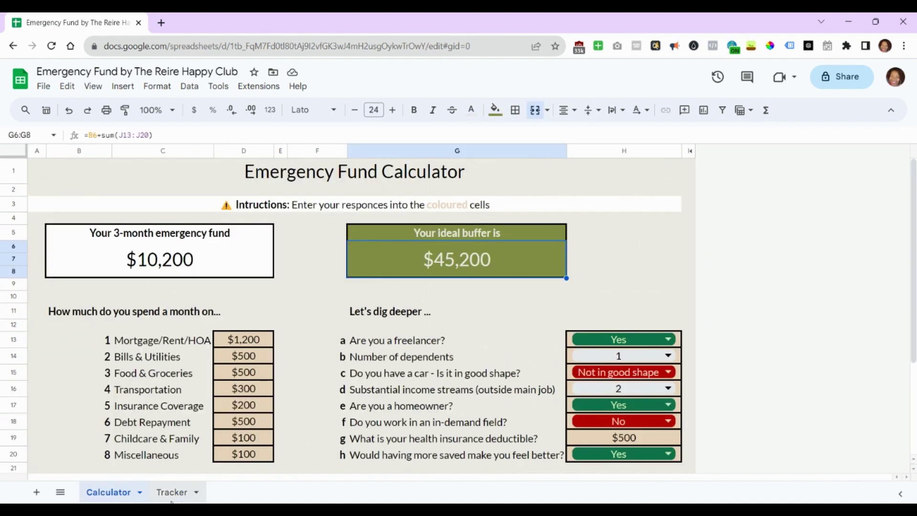
left_click(188, 485)
left_click(53, 184)
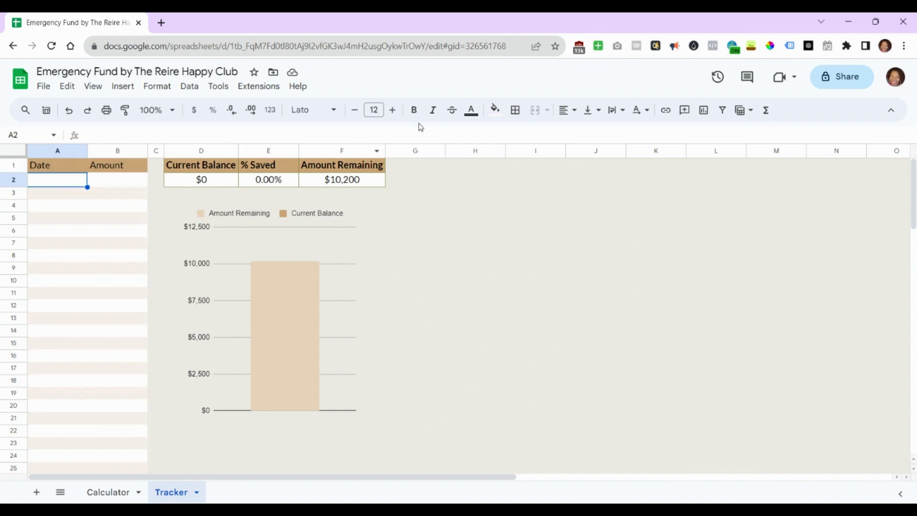
Log a 1000 deposit dated 8/21/2023 in row 2 of the Tracker.
double_click(39, 186)
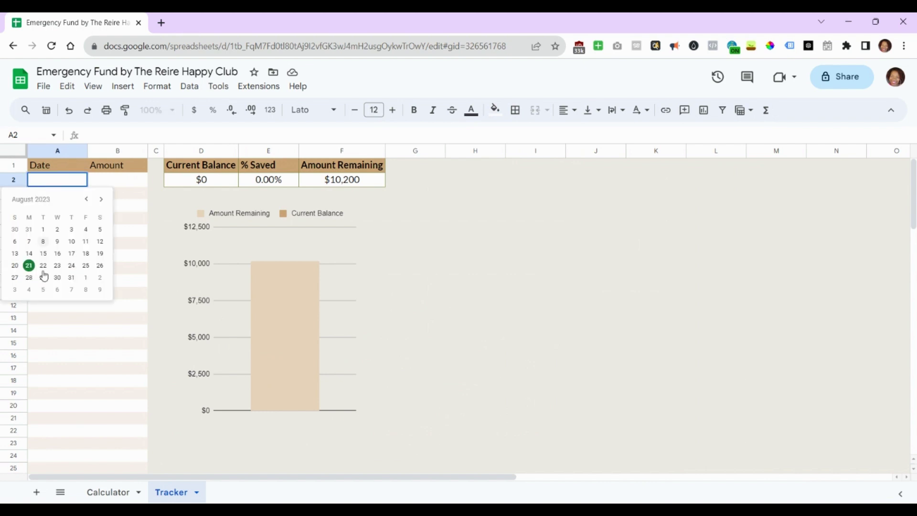
left_click(30, 265)
left_click(109, 180)
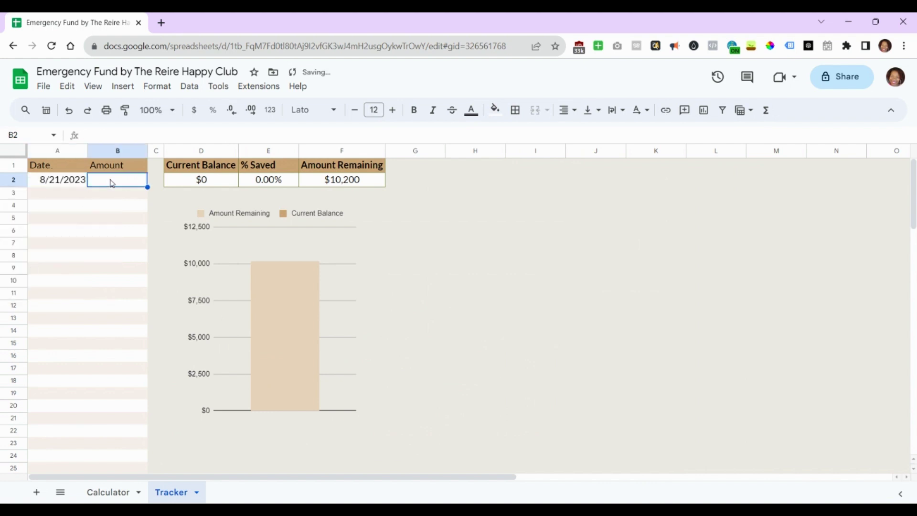
type("1000")
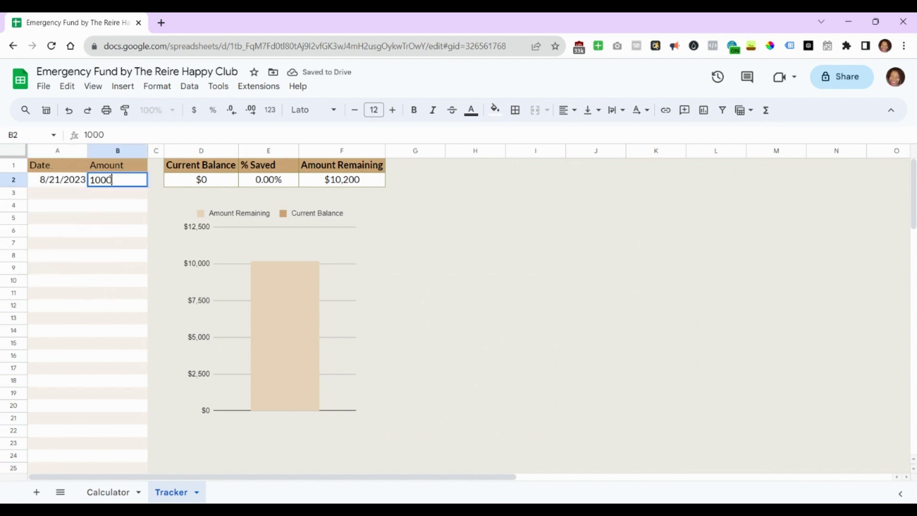
key("Return")
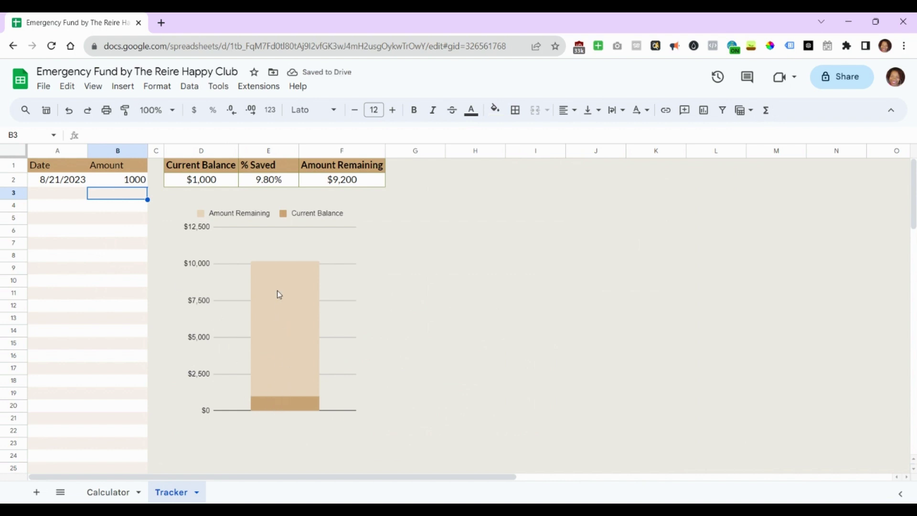
Log a -200 withdrawal dated 9/28/2023 in row 3, then return to Calculator.
left_click(41, 197)
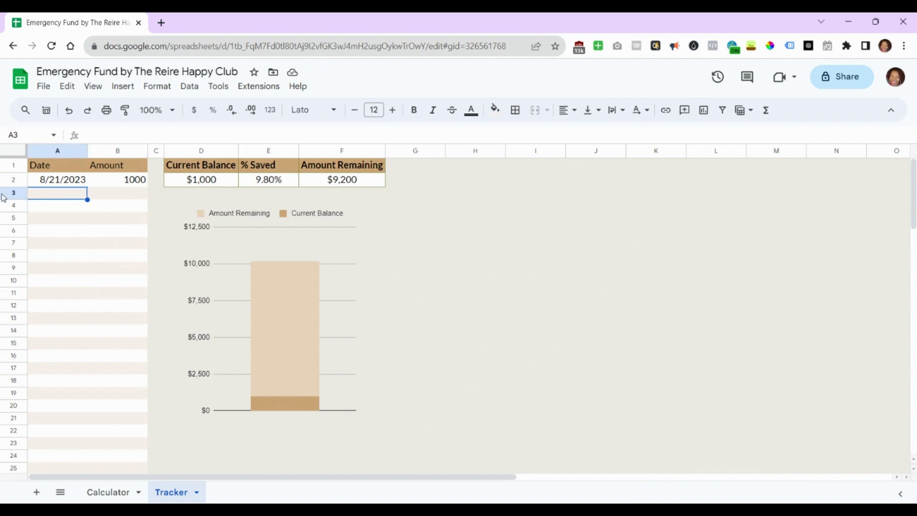
double_click(42, 196)
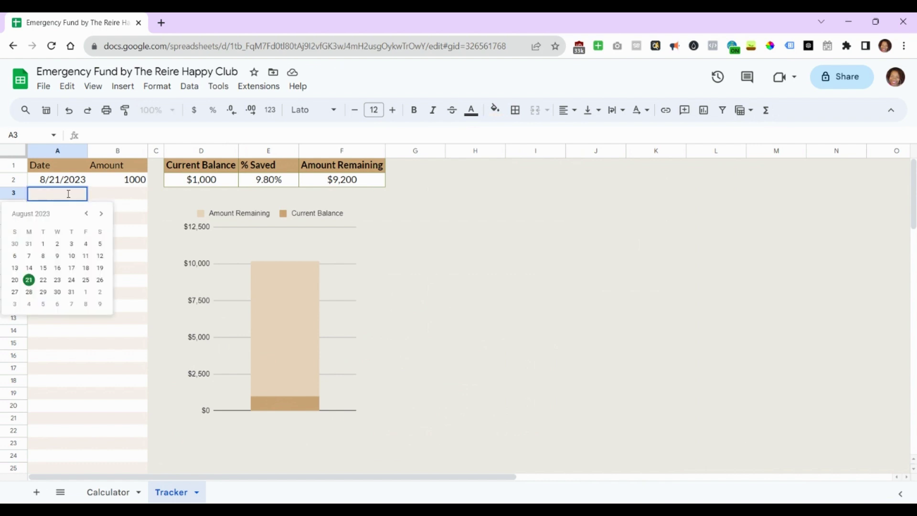
left_click(101, 214)
left_click(72, 292)
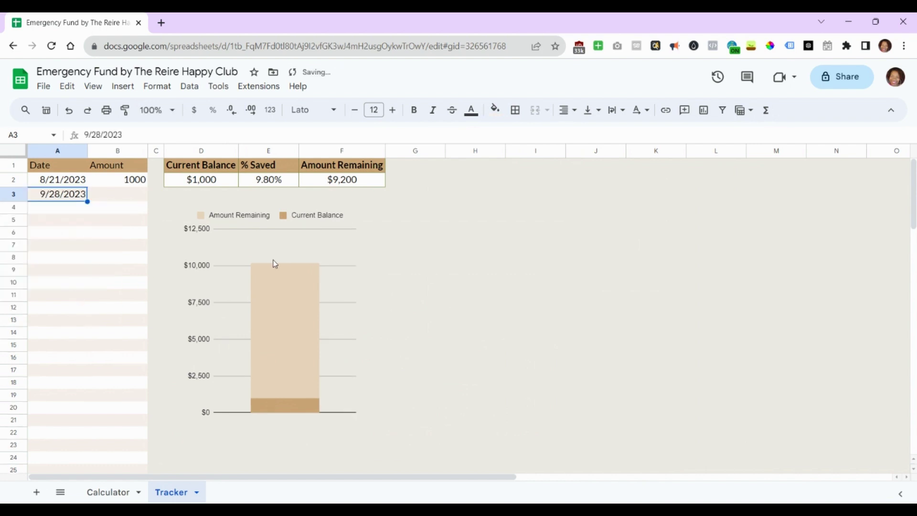
left_click(115, 199)
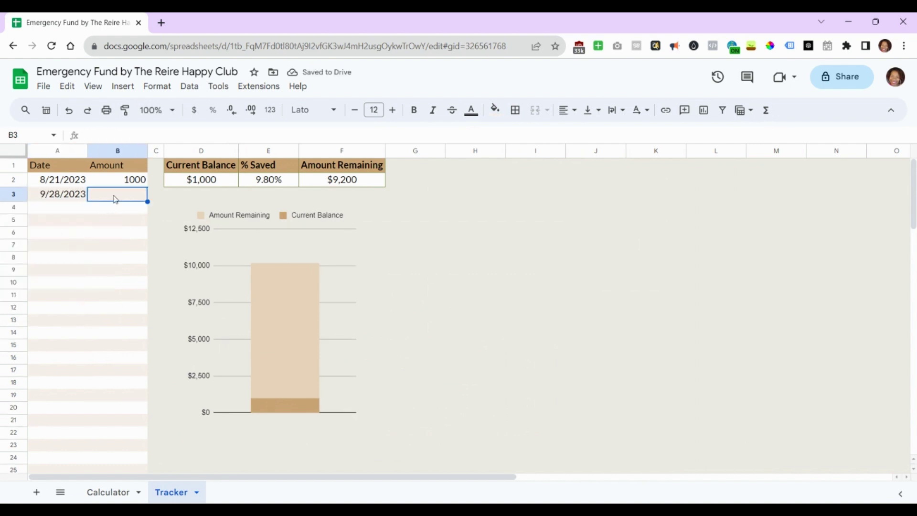
type("-200")
key("Return")
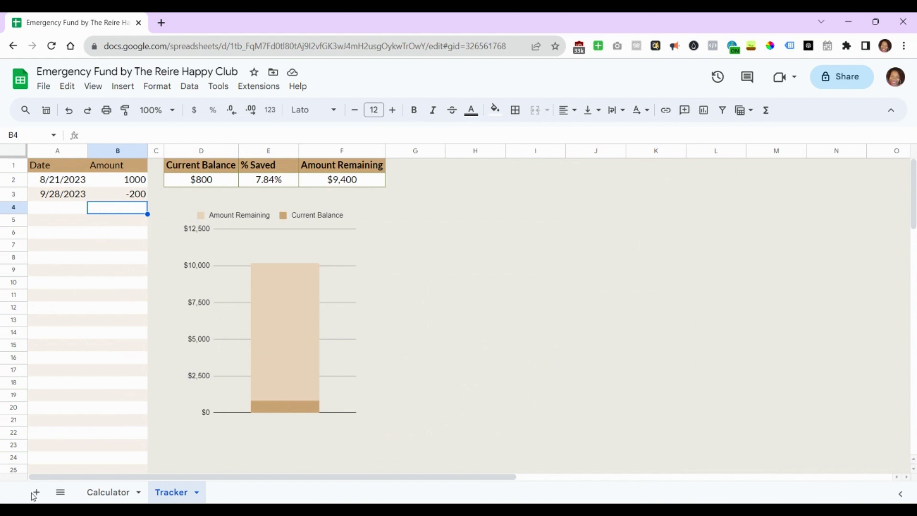
left_click(98, 492)
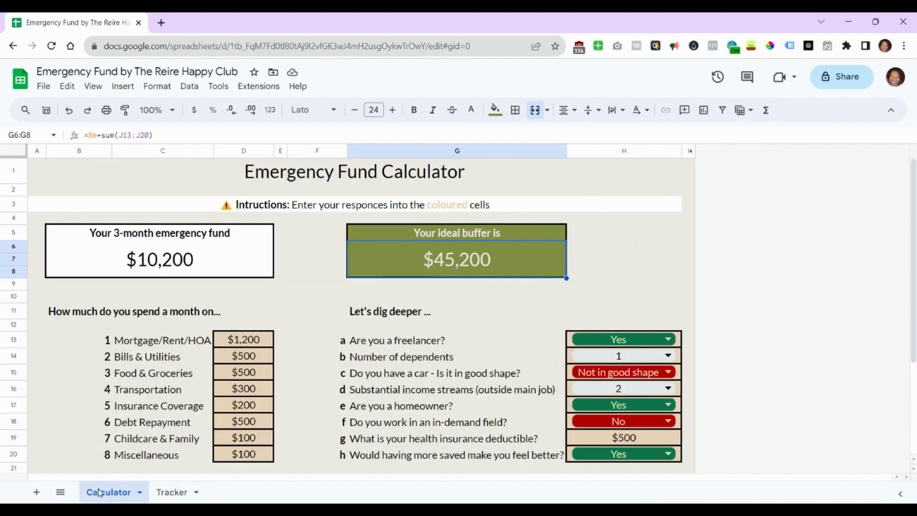